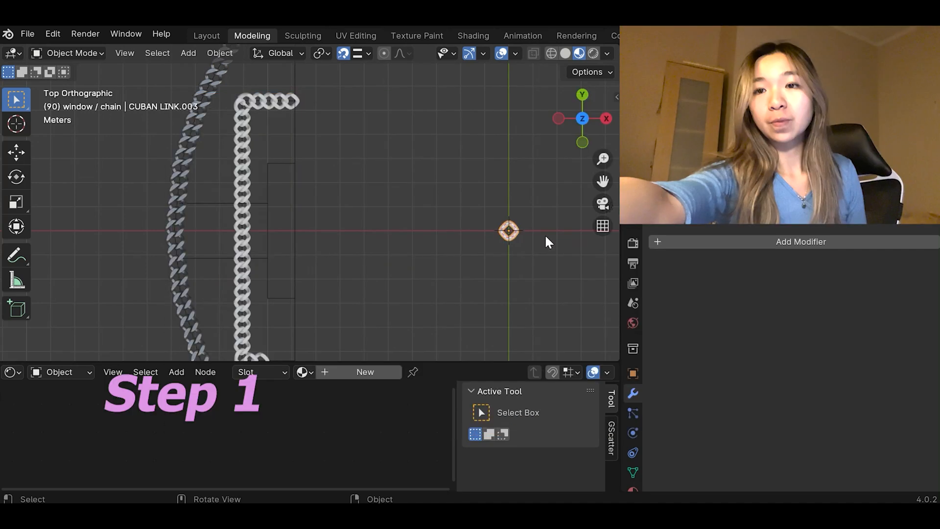
- Apply all transforms to the single Cuban link at the world origin
{"action": "middle_click_drag", "start_coordinate": [533, 233], "coordinate": [453, 291], "text": "shift"}
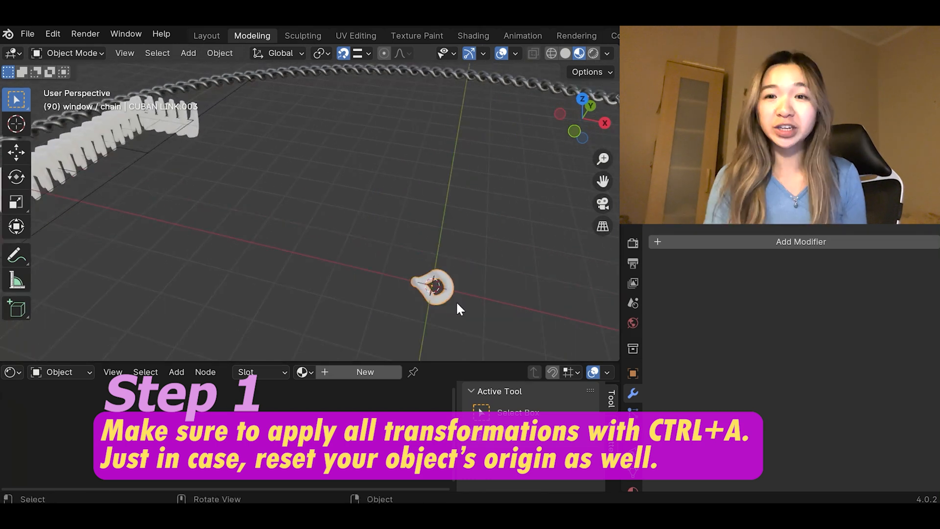
{"action": "key", "text": "shift+a"}
{"action": "key", "text": "Escape"}
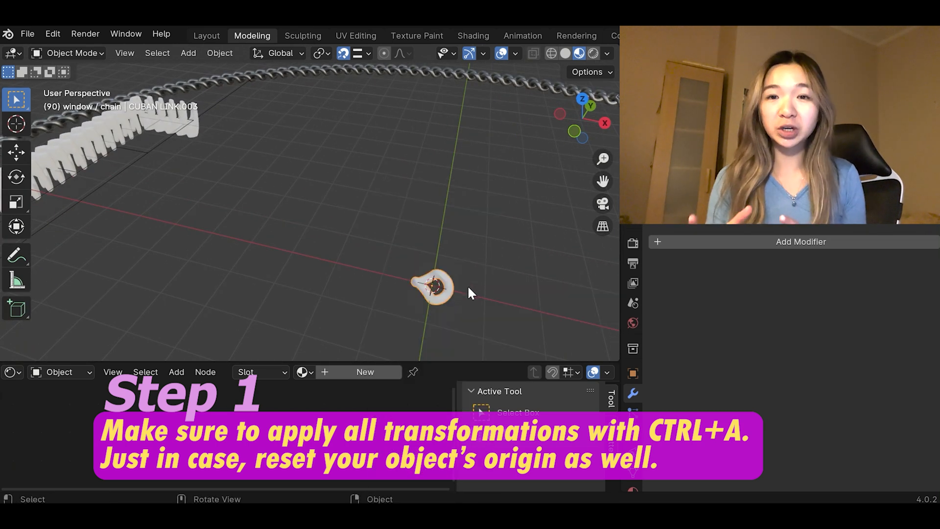
{"action": "key", "text": "ctrl+a"}
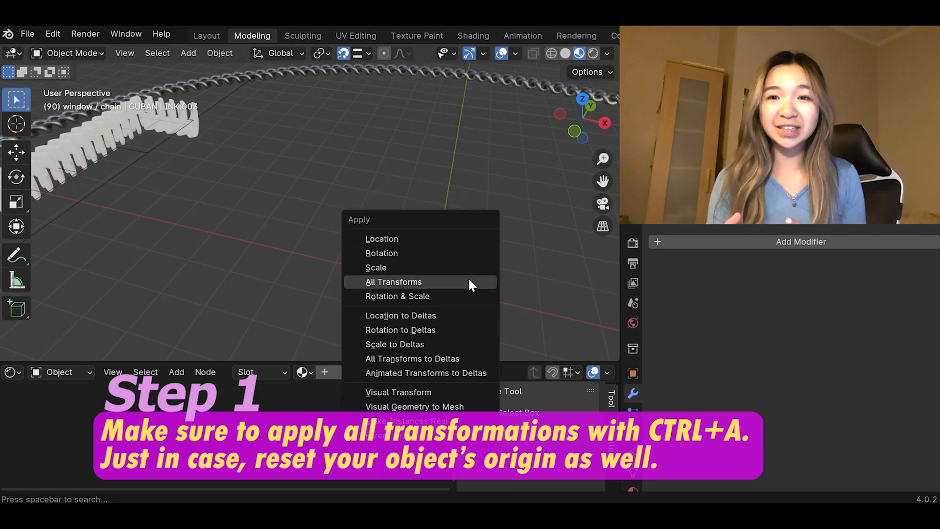
{"action": "left_click", "coordinate": [420, 282]}
{"action": "middle_click_drag", "start_coordinate": [433, 233], "coordinate": [436, 212]}
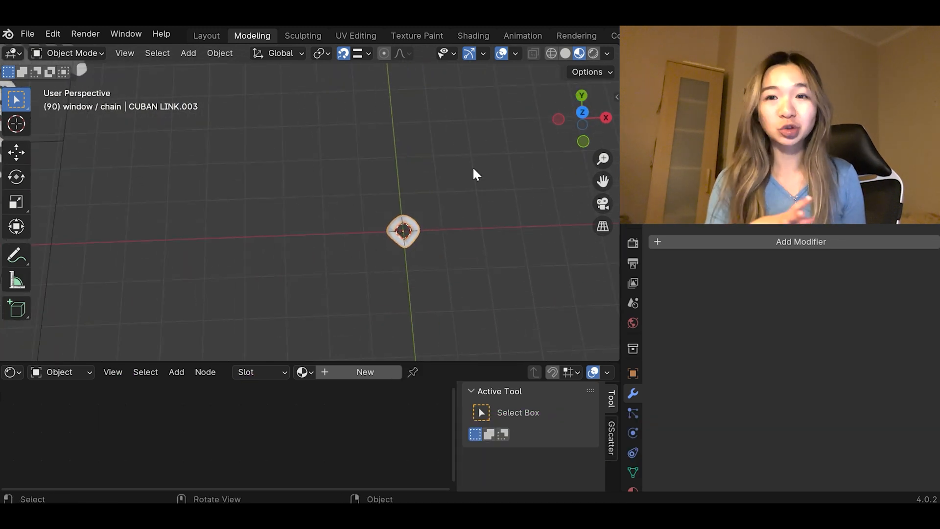
- Add an Array modifier and then a Curve modifier to the Cuban link
{"action": "left_click", "coordinate": [582, 113]}
{"action": "middle_click_drag", "start_coordinate": [418, 216], "coordinate": [465, 224], "text": "shift"}
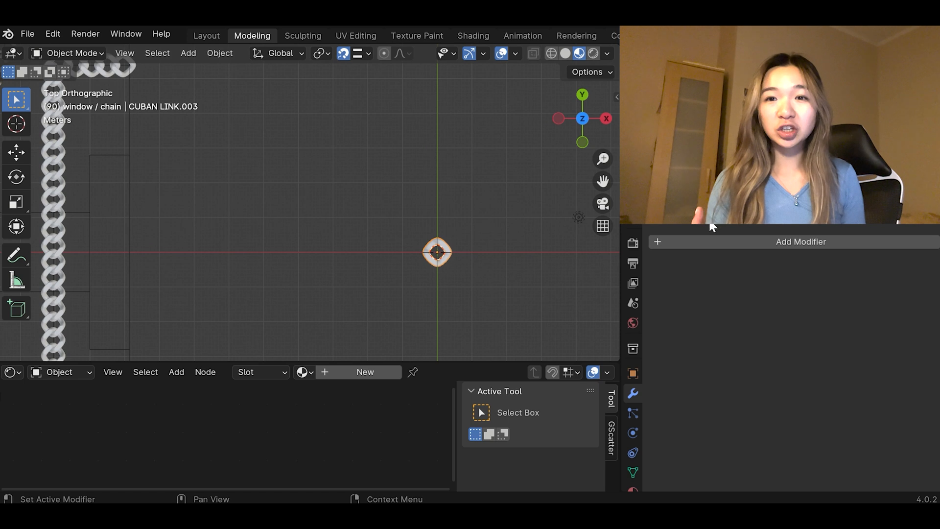
{"action": "left_click", "coordinate": [720, 238]}
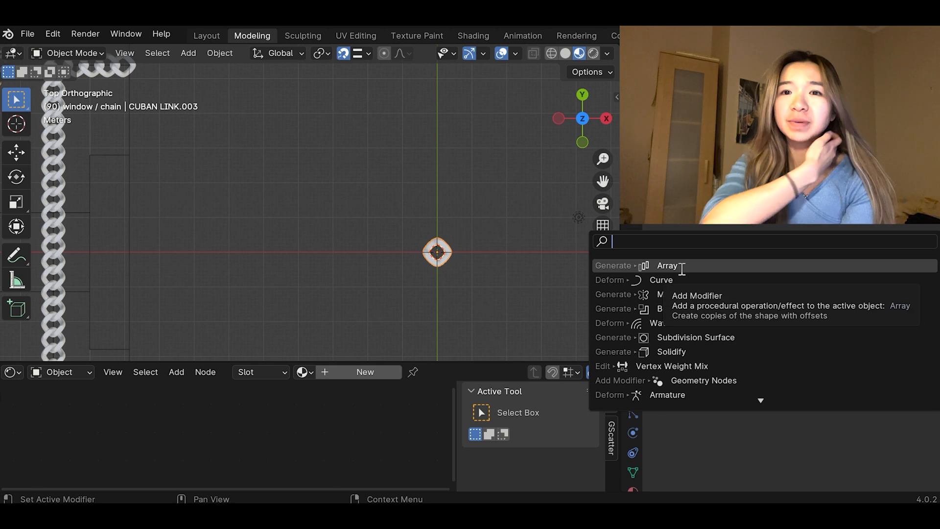
{"action": "left_click", "coordinate": [680, 265]}
{"action": "left_click", "coordinate": [656, 242]}
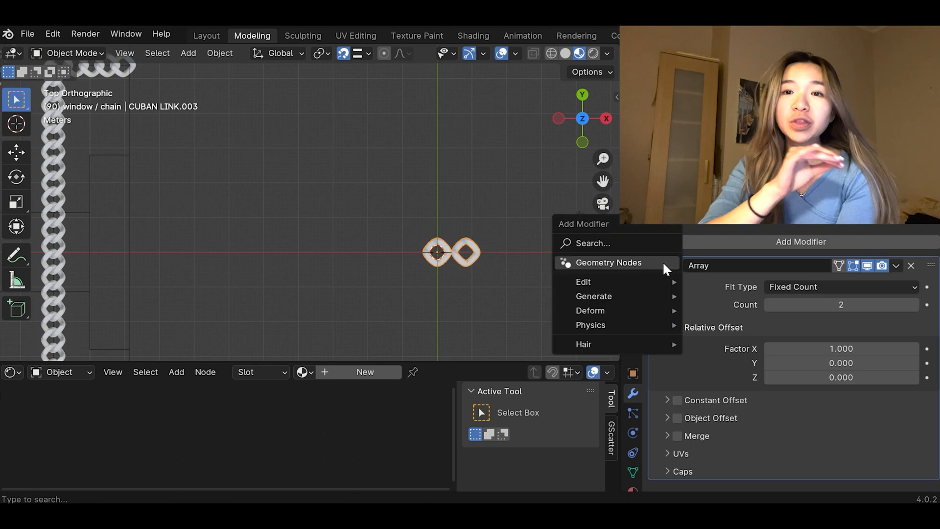
{"action": "left_click", "coordinate": [656, 243]}
{"action": "left_click", "coordinate": [654, 283]}
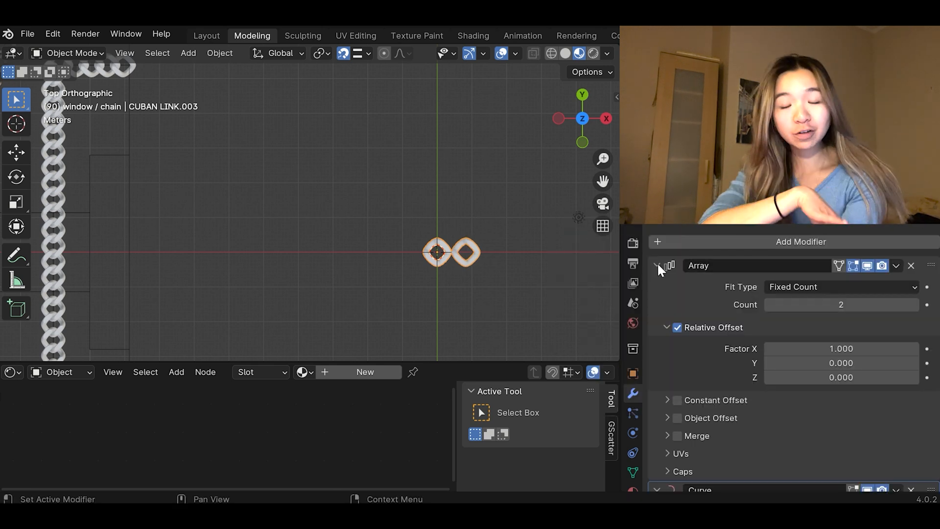
- Assign the inner bracket-shaped path Plane.002 as the Curve modifier's curve object
{"action": "middle_click_drag", "start_coordinate": [465, 278], "coordinate": [479, 242], "text": "shift"}
{"action": "scroll", "coordinate": [477, 280], "scroll_direction": "down", "scroll_amount": 2}
{"action": "scroll", "coordinate": [686, 350], "scroll_direction": "down", "scroll_amount": 3}
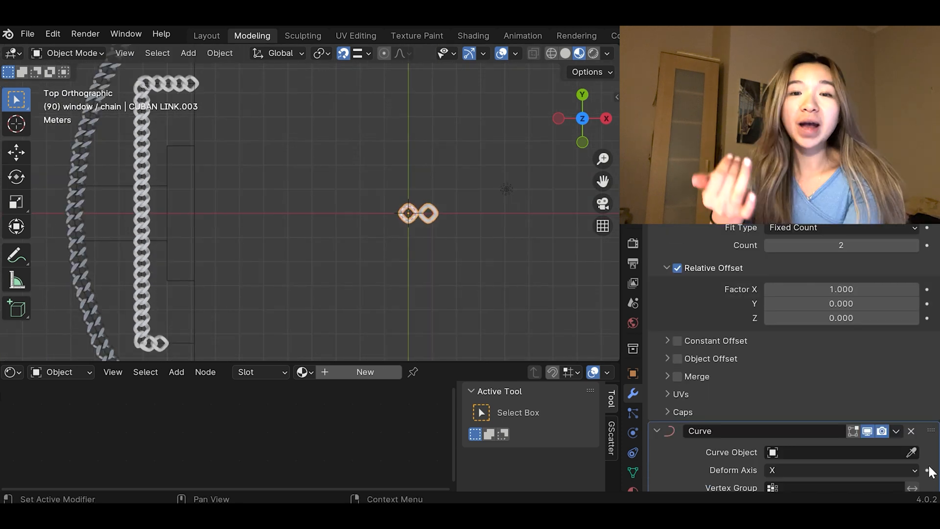
{"action": "left_click", "coordinate": [911, 452]}
{"action": "left_click", "coordinate": [179, 139]}
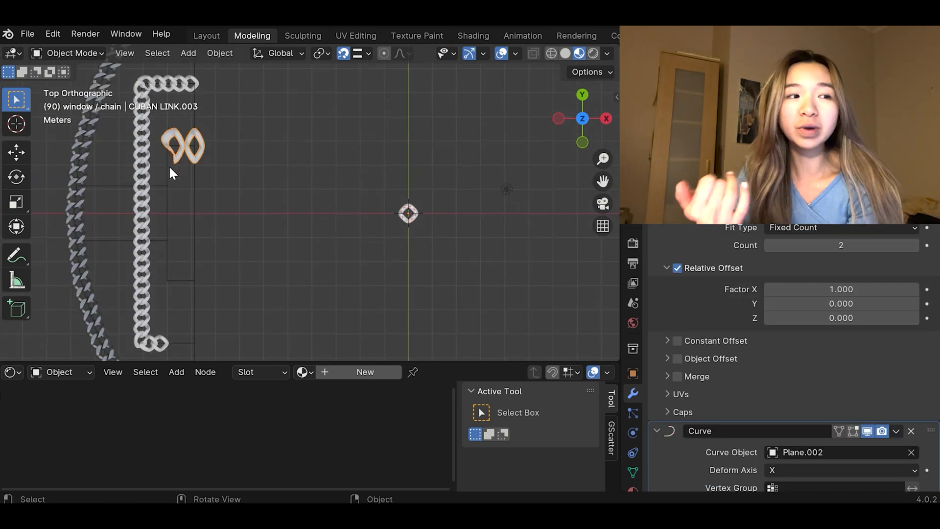
- Increase the Array modifier's count to 8 links
{"action": "middle_click_drag", "start_coordinate": [230, 116], "coordinate": [273, 168], "text": "shift"}
{"action": "scroll", "coordinate": [723, 301], "scroll_direction": "up", "scroll_amount": 3}
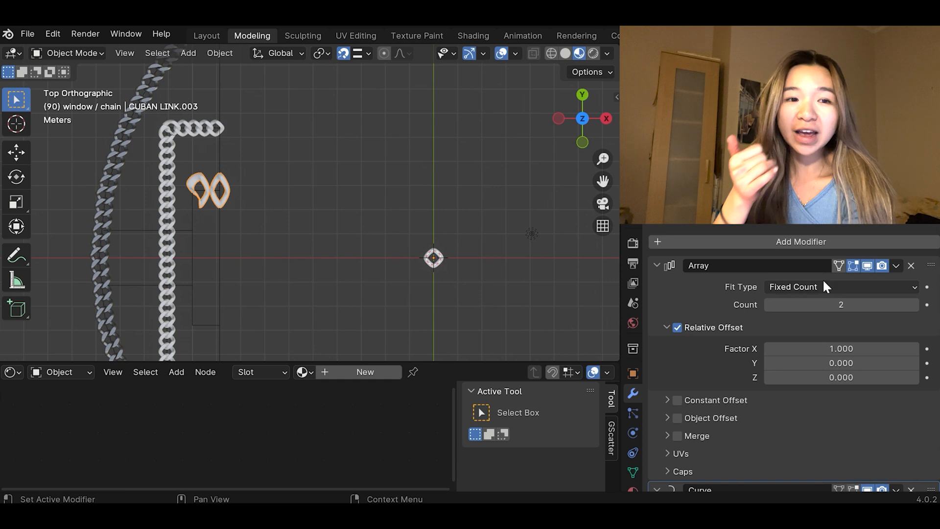
{"action": "left_click", "coordinate": [913, 305]}
{"action": "left_click", "coordinate": [913, 305]}
{"action": "left_click", "coordinate": [913, 304]}
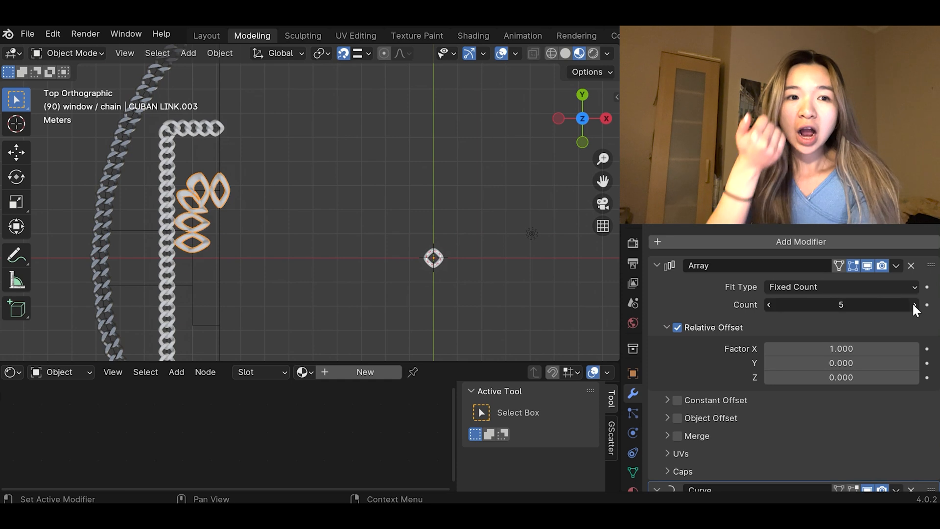
{"action": "left_click", "coordinate": [912, 305]}
{"action": "left_click", "coordinate": [913, 304]}
{"action": "left_click", "coordinate": [913, 304]}
- Subdivide all segments of the bracket-shaped curve Plane.002 once and return to Object Mode
{"action": "left_click", "coordinate": [200, 327]}
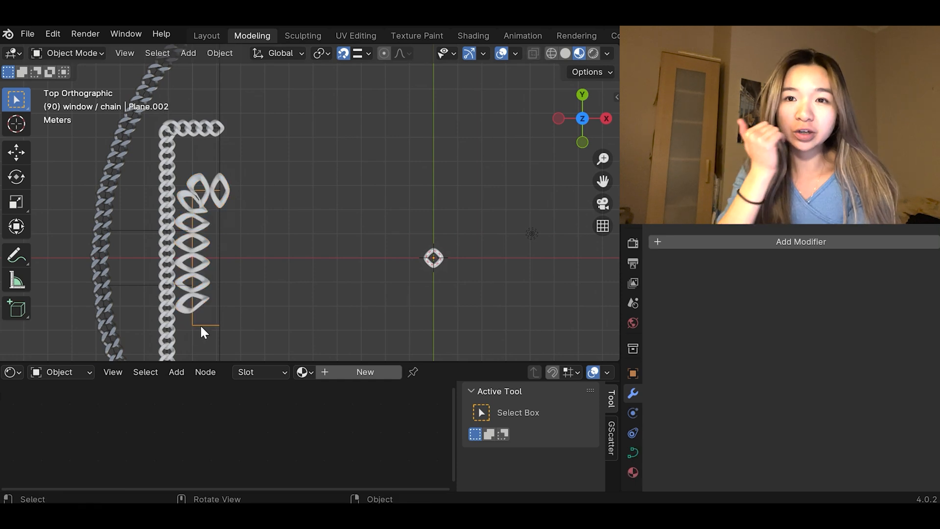
{"action": "key", "text": "Tab"}
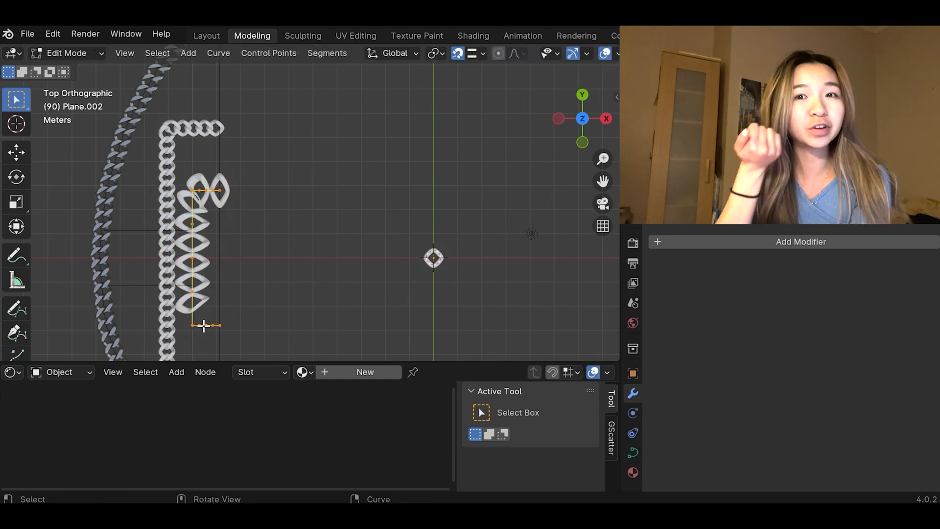
{"action": "scroll", "coordinate": [177, 275], "scroll_direction": "up", "scroll_amount": 1}
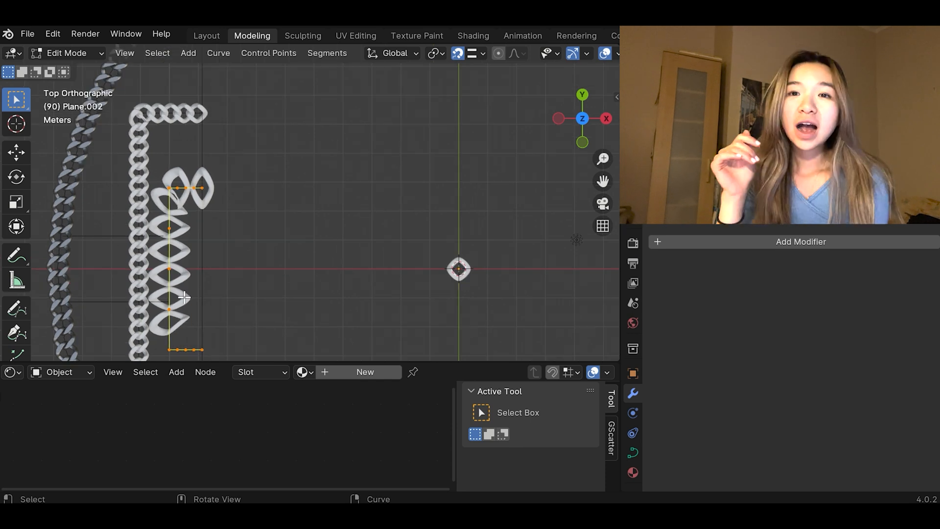
{"action": "middle_click_drag", "start_coordinate": [187, 234], "coordinate": [248, 223], "text": "shift"}
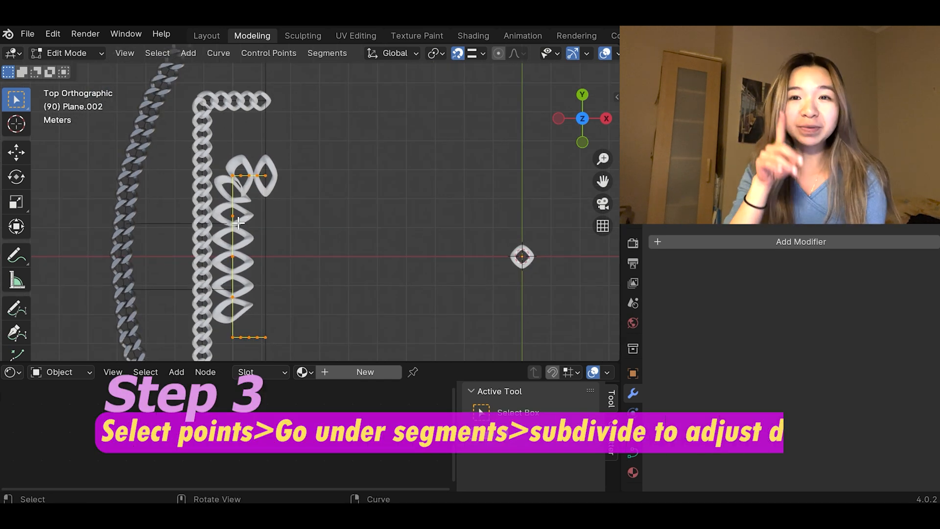
{"action": "scroll", "coordinate": [230, 151], "scroll_direction": "up", "scroll_amount": 1}
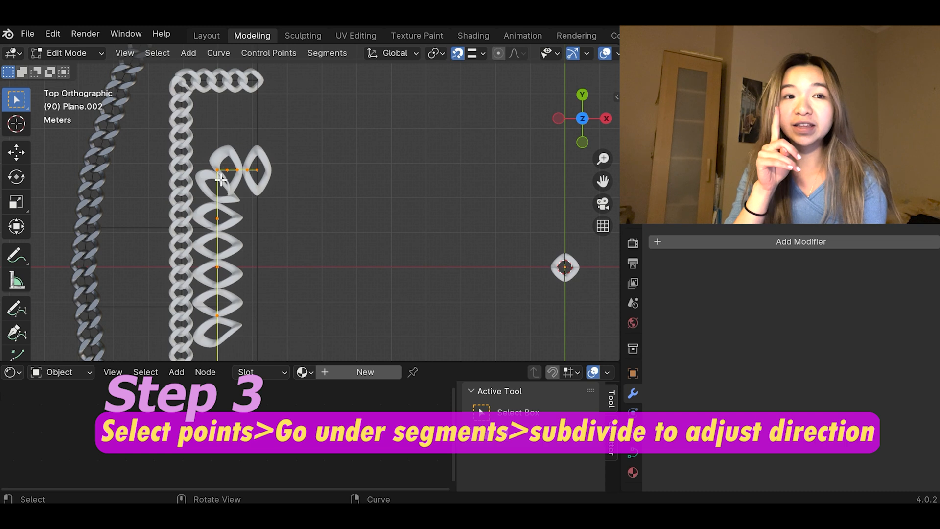
{"action": "left_click", "coordinate": [336, 51]}
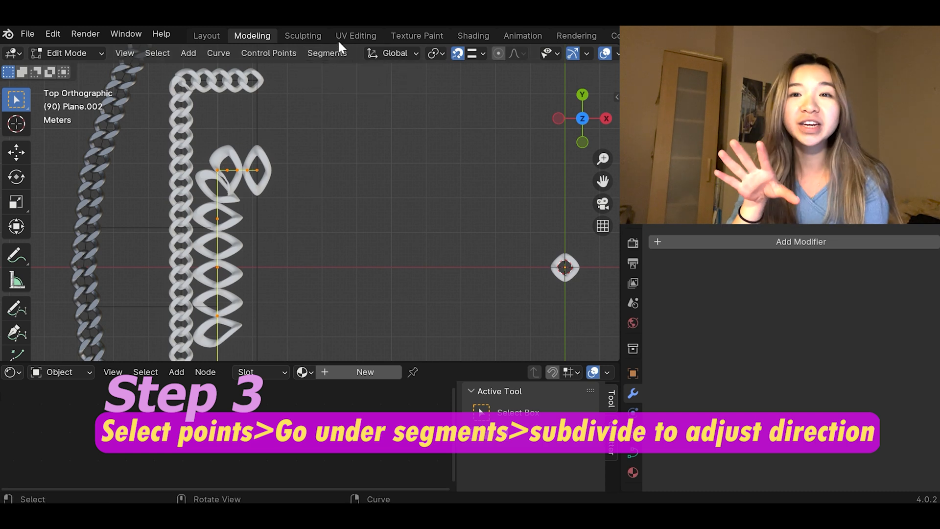
{"action": "left_click", "coordinate": [328, 53]}
{"action": "left_click", "coordinate": [339, 69]}
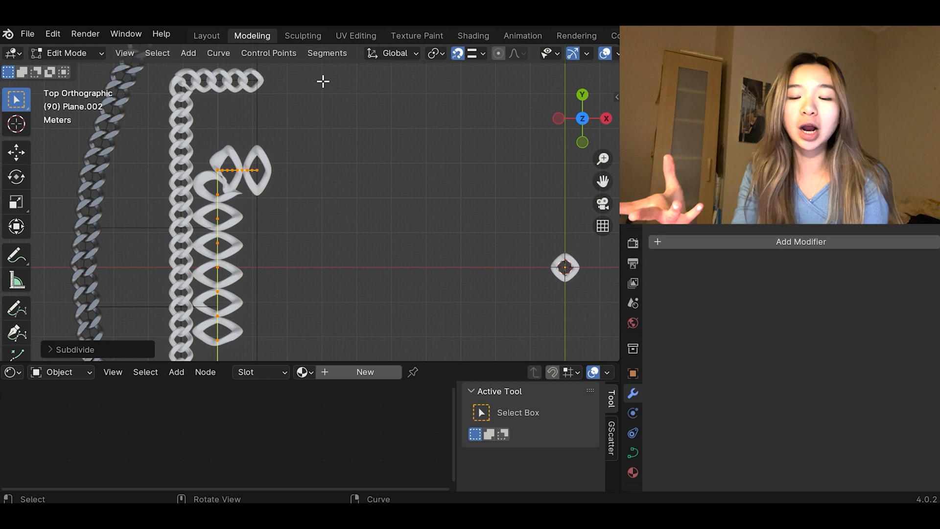
{"action": "key", "text": "ctrl+z"}
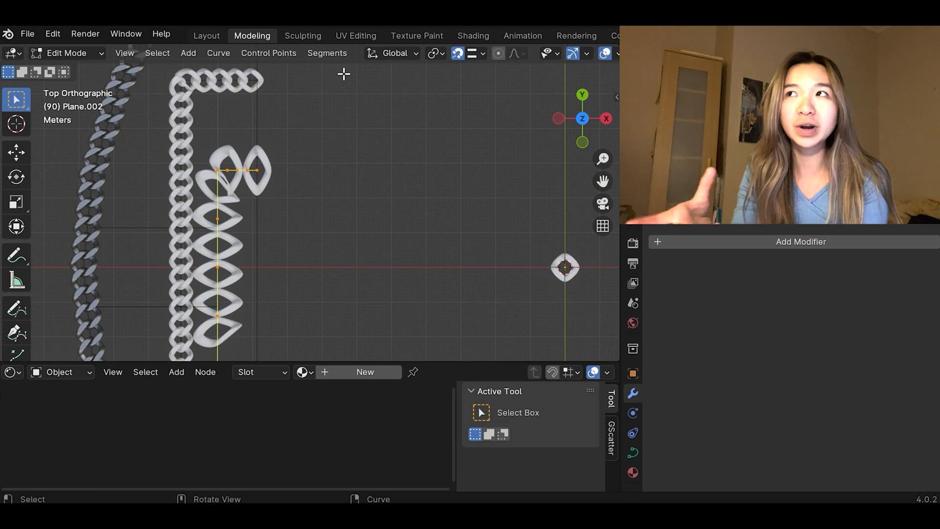
{"action": "key", "text": "ctrl+shift+z"}
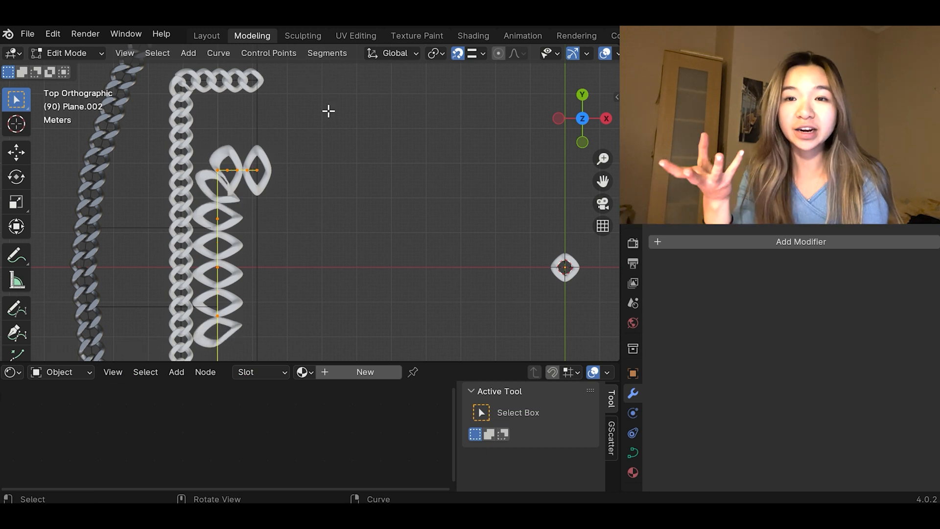
{"action": "key", "text": "Tab"}
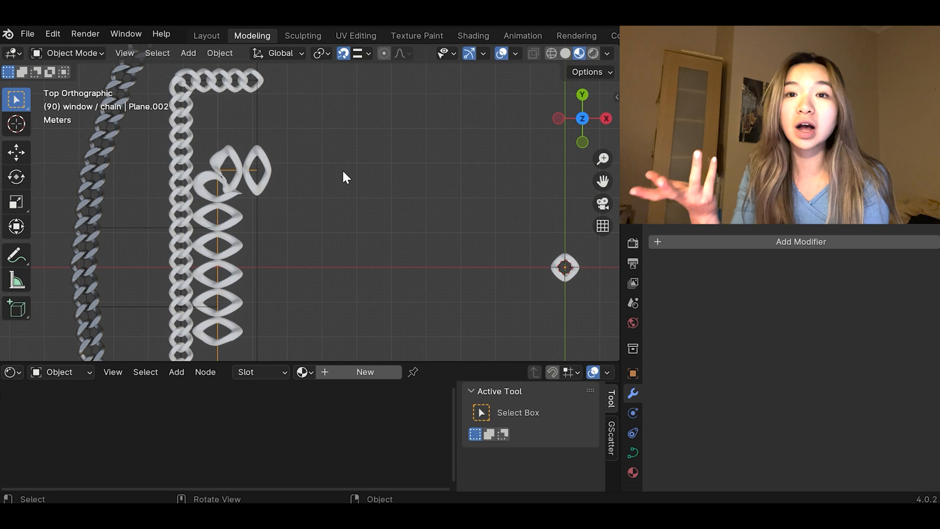
- Try sliding the array of links along its curve by moving it on the global X axis
{"action": "scroll", "coordinate": [294, 156], "scroll_direction": "down", "scroll_amount": 1}
{"action": "left_click", "coordinate": [253, 157]}
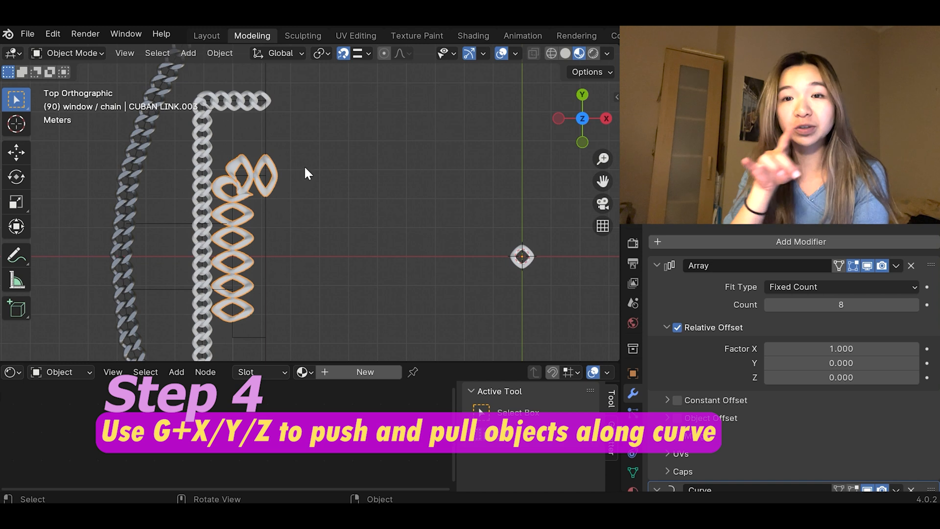
{"action": "key", "text": "g"}
{"action": "key", "text": "x"}
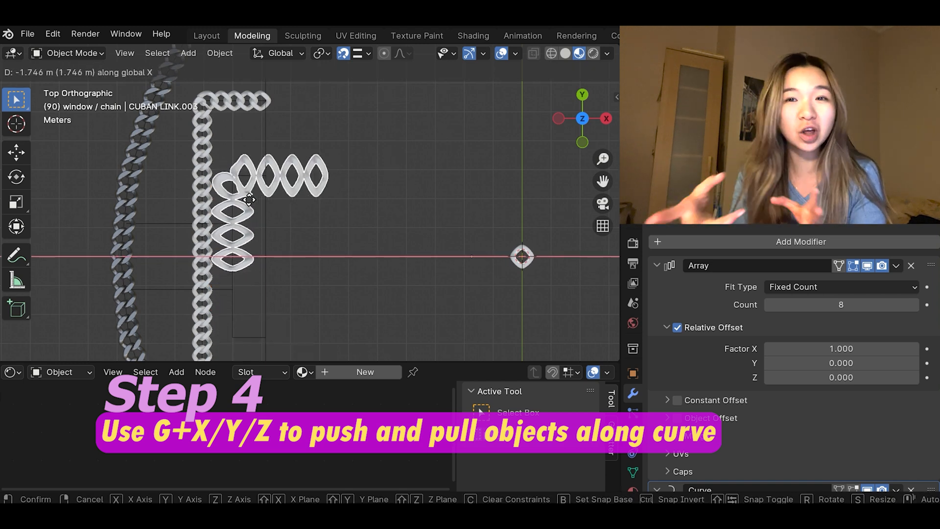
{"action": "right_click", "coordinate": [280, 175]}
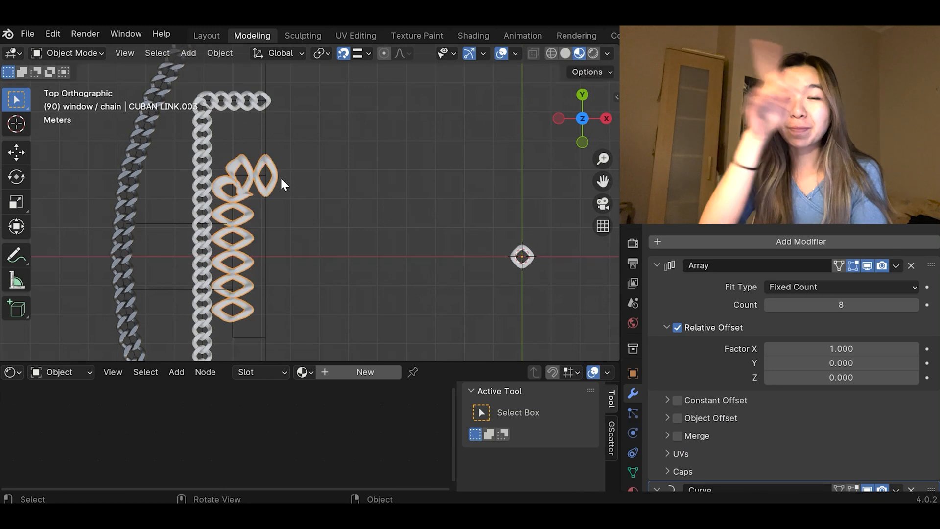
{"action": "left_click", "coordinate": [356, 146]}
{"action": "left_click", "coordinate": [239, 182]}
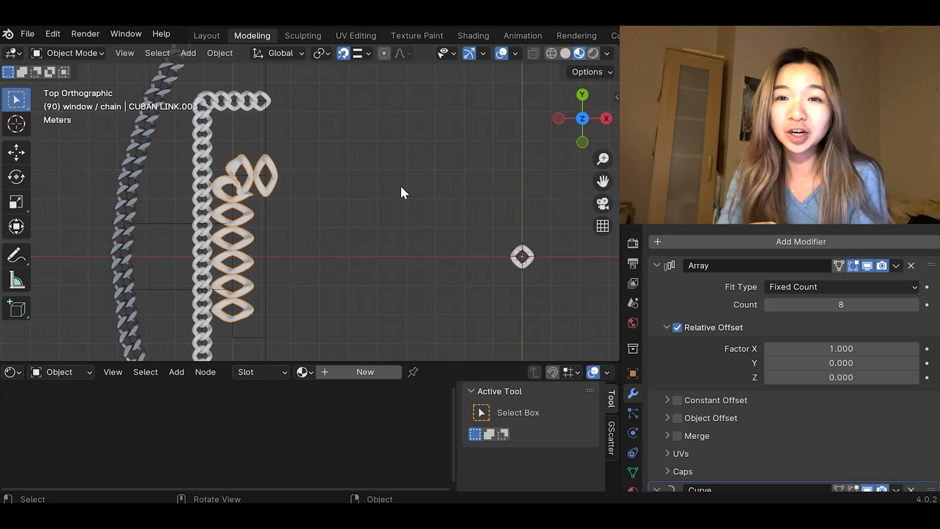
- Scale the array of links along the global Y axis to about 0.5 so the links become narrower
{"action": "scroll", "coordinate": [288, 220], "scroll_direction": "down", "scroll_amount": 2}
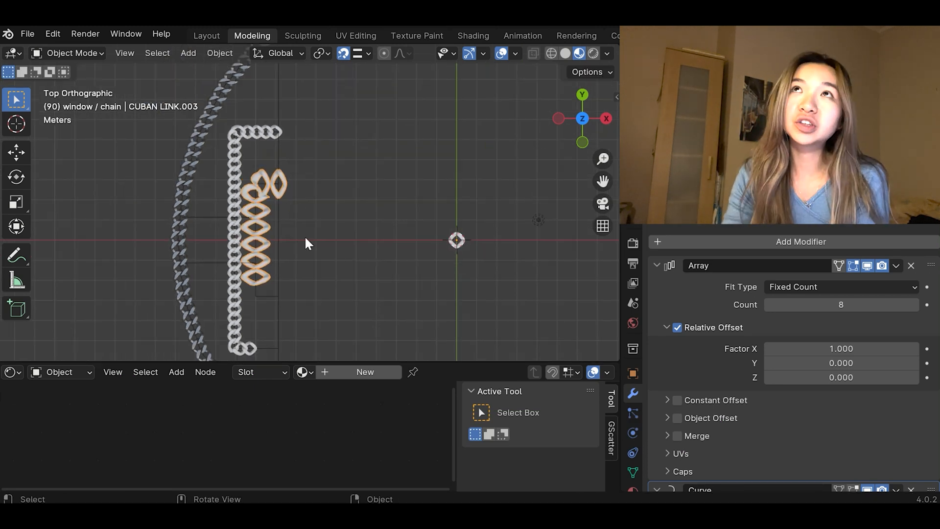
{"action": "middle_click_drag", "start_coordinate": [307, 244], "coordinate": [579, 146]}
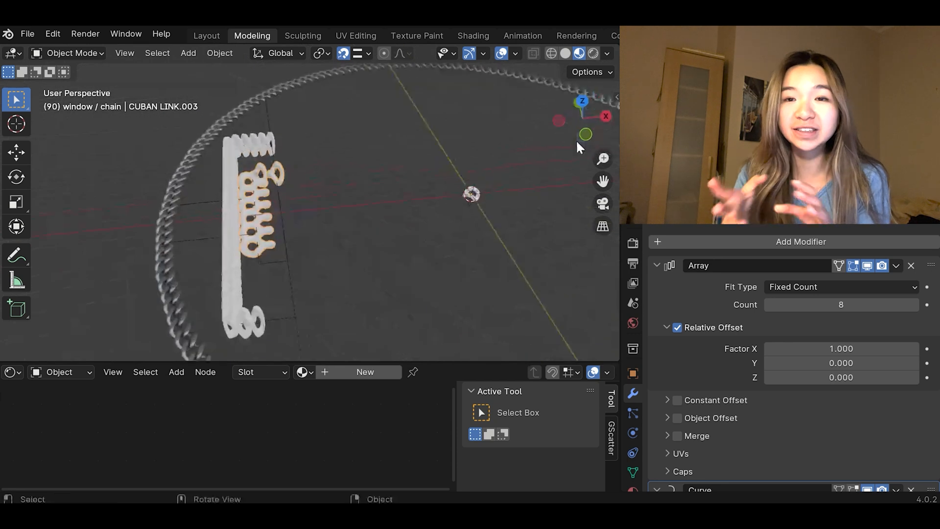
{"action": "left_click", "coordinate": [583, 101]}
{"action": "scroll", "coordinate": [260, 205], "scroll_direction": "up", "scroll_amount": 5}
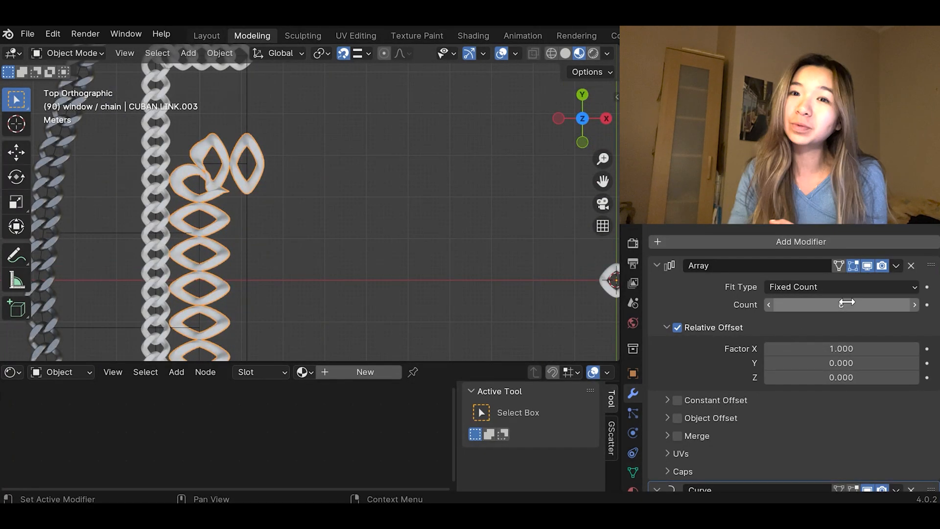
{"action": "scroll", "coordinate": [314, 210], "scroll_direction": "down", "scroll_amount": 1}
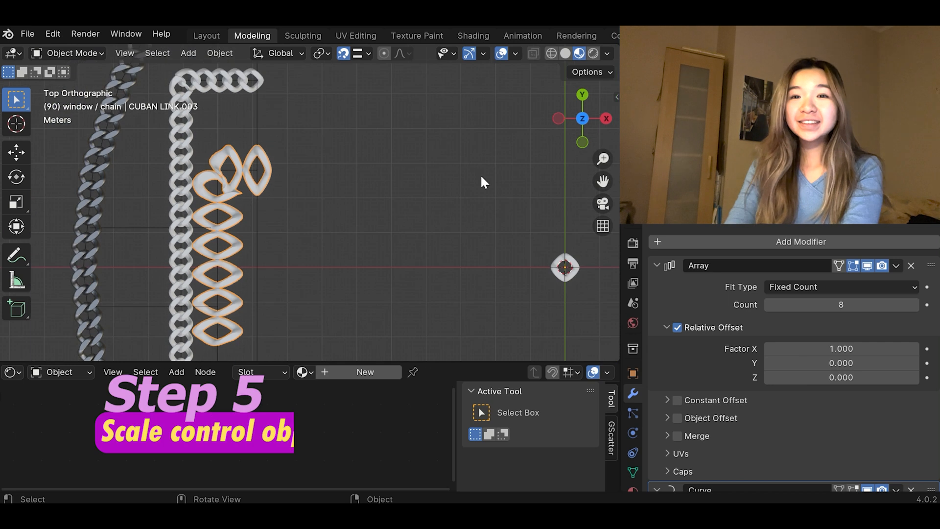
{"action": "key", "text": "s"}
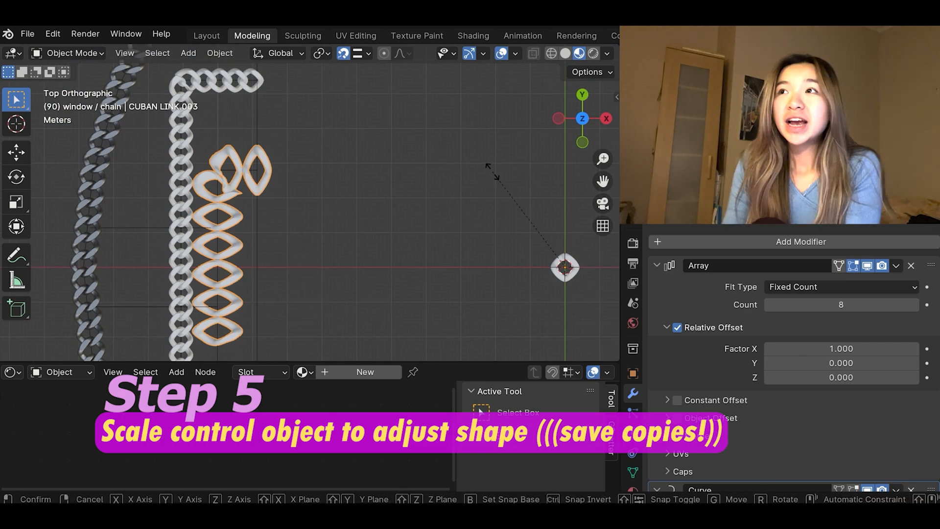
{"action": "key", "text": "y"}
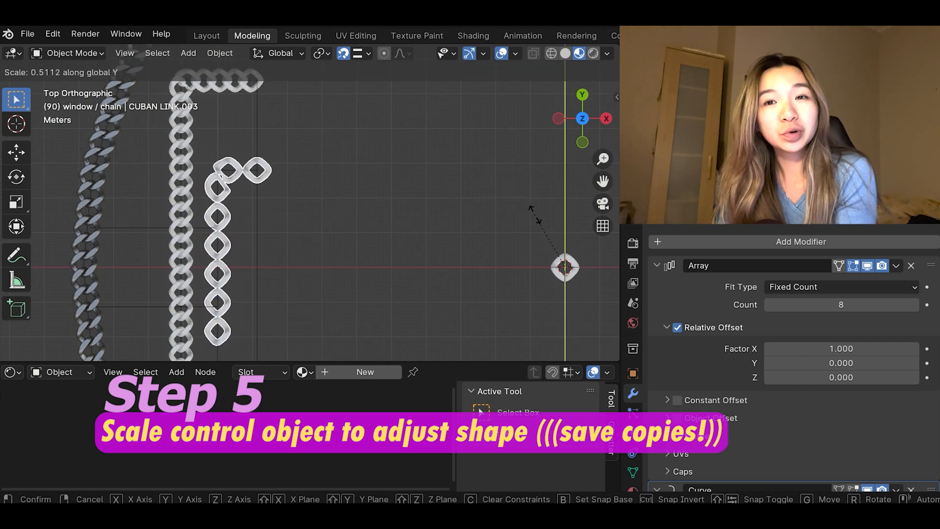
{"action": "left_click", "coordinate": [547, 223]}
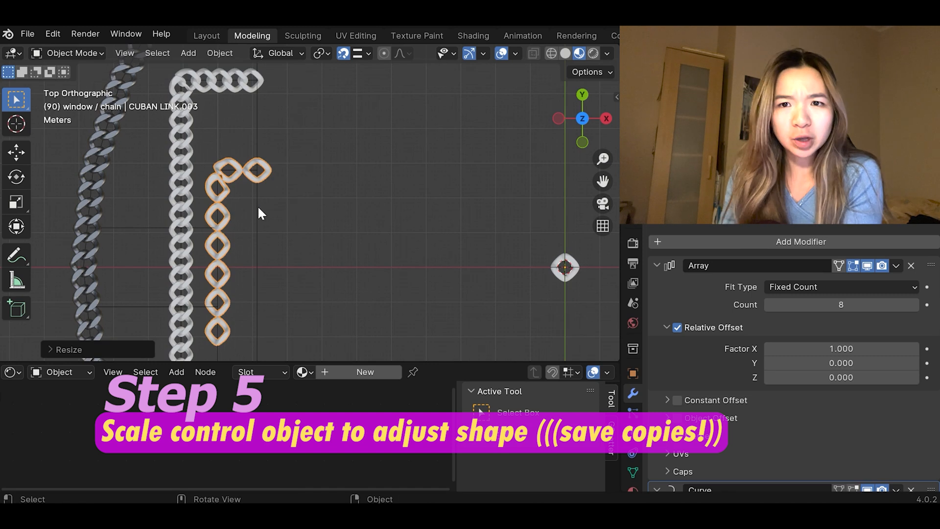
{"action": "key", "text": "Tab"}
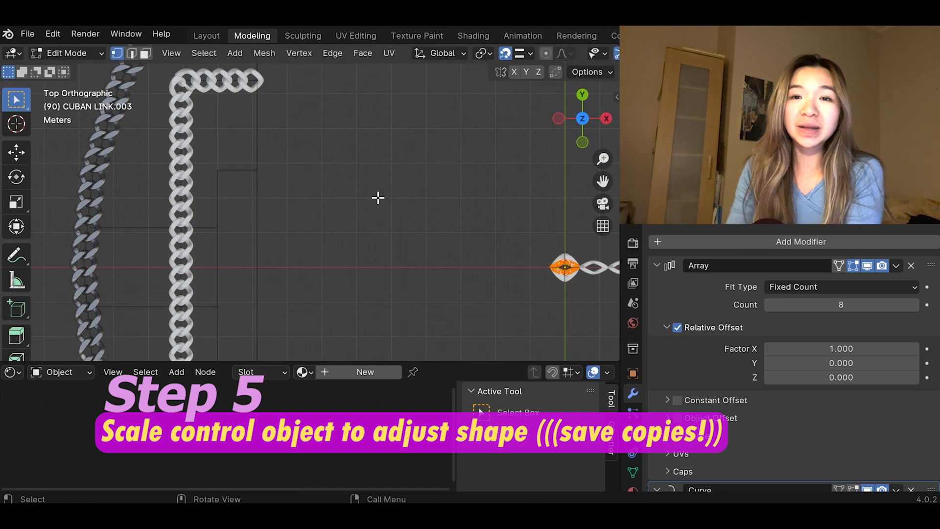
{"action": "key", "text": "Tab"}
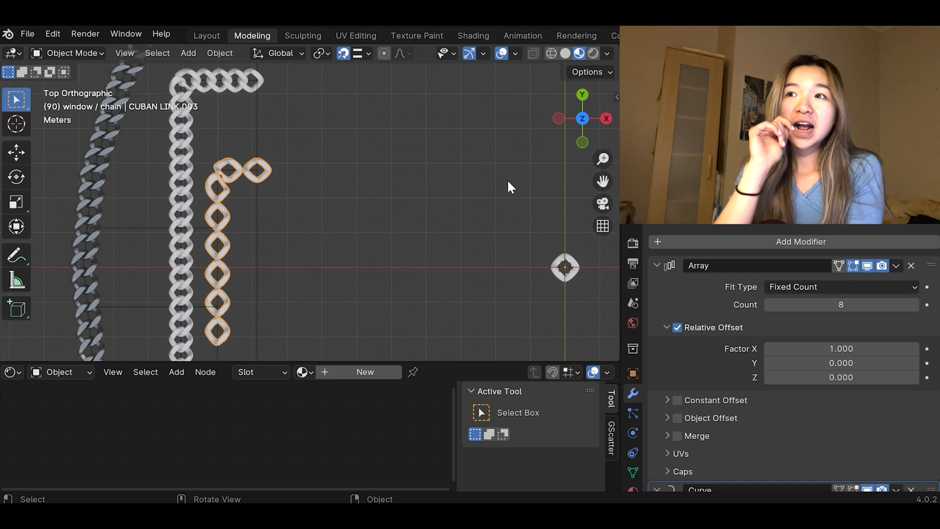
- Scale the array of links along the global X axis to about 0.8 to make the links shorter
{"action": "key", "text": "s"}
{"action": "key", "text": "x"}
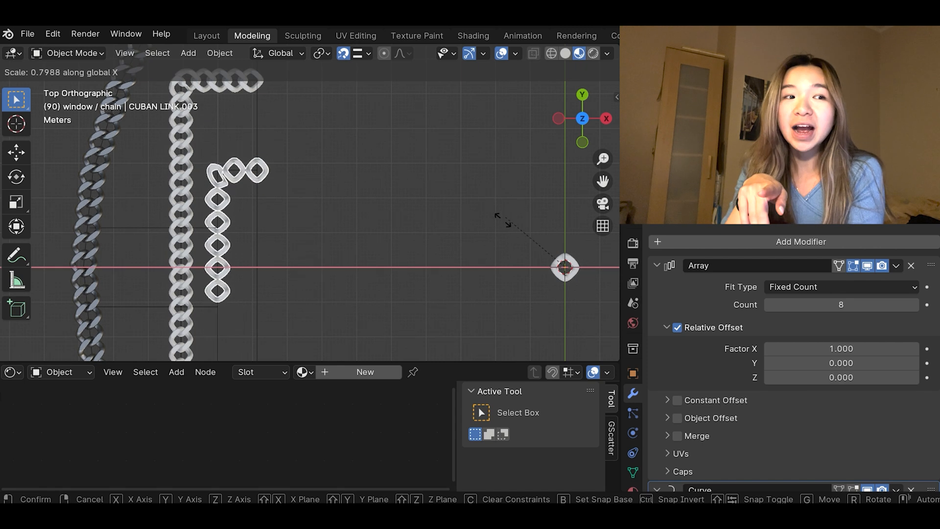
{"action": "left_click", "coordinate": [491, 242]}
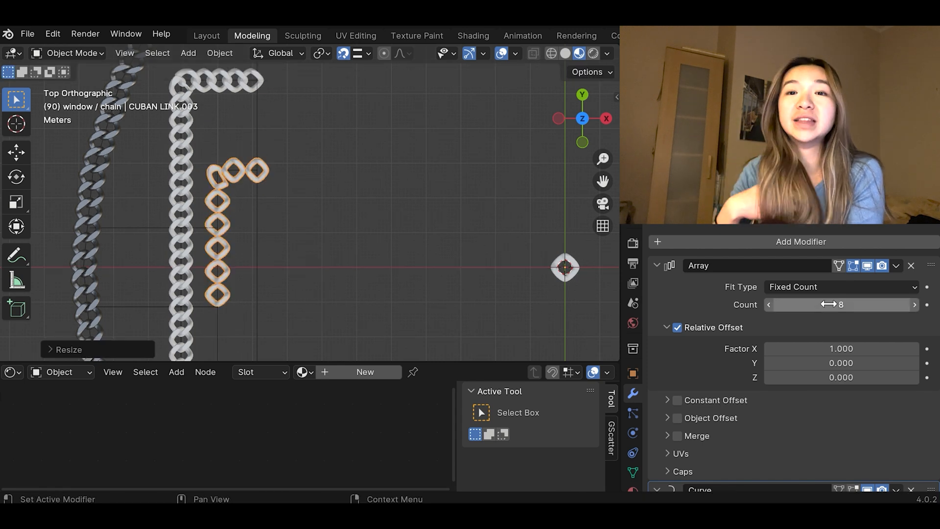
- Set the Array modifier's count to 14 and its relative offset Factor X to 0.600 so the links overlap
{"action": "left_click_drag", "start_coordinate": [828, 304], "coordinate": [886, 304]}
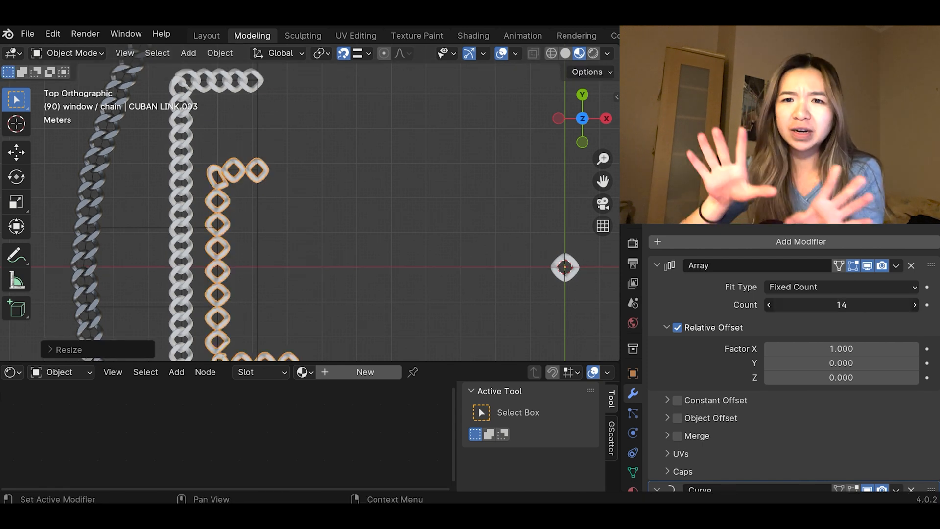
{"action": "left_click_drag", "start_coordinate": [839, 348], "coordinate": [785, 345]}
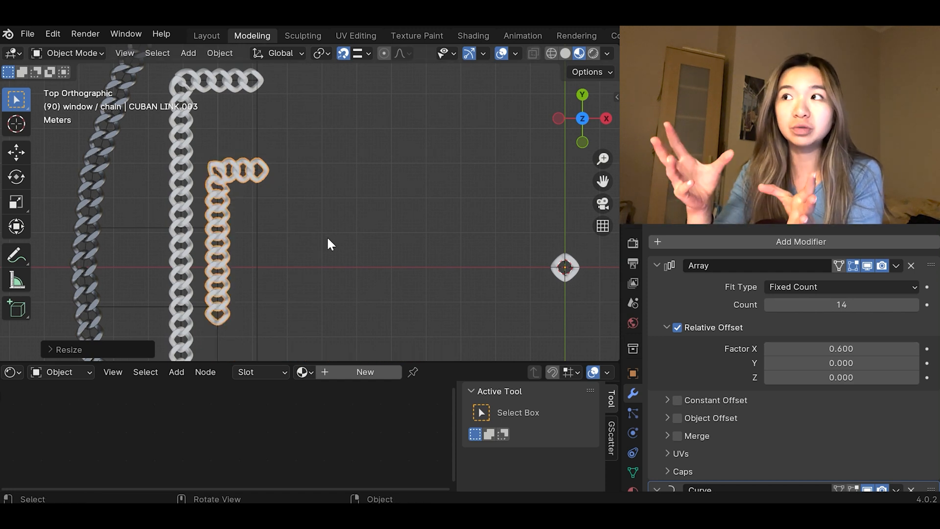
{"action": "scroll", "coordinate": [272, 196], "scroll_direction": "down", "scroll_amount": 4}
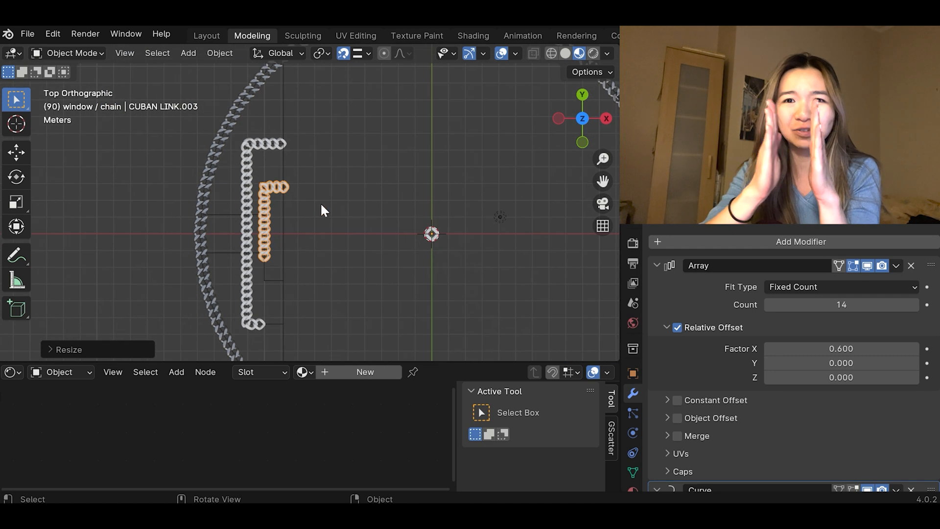
{"action": "scroll", "coordinate": [277, 225], "scroll_direction": "up", "scroll_amount": 4}
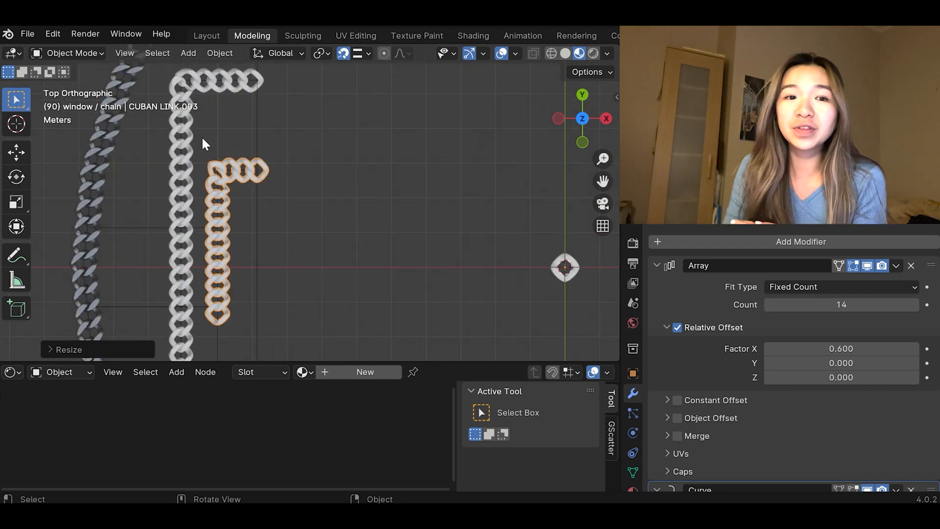
- Try adding a mesh plane and converting it to a curve, and undo both operations
{"action": "scroll", "coordinate": [287, 176], "scroll_direction": "down", "scroll_amount": 4}
{"action": "left_click", "coordinate": [225, 211]}
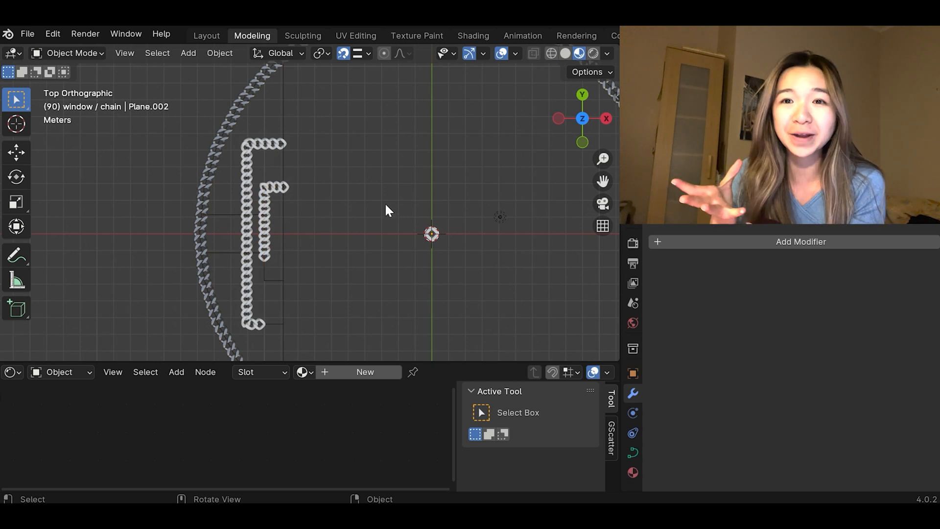
{"action": "key", "text": "shift+a"}
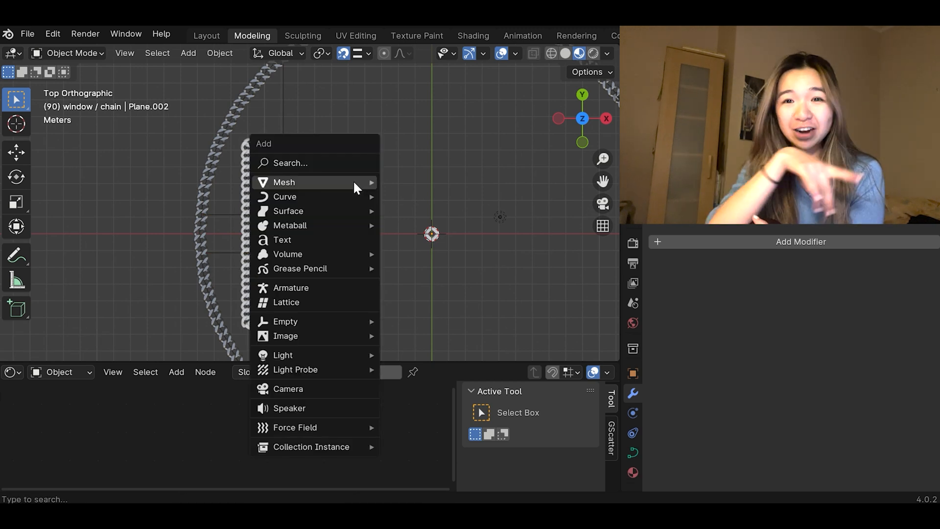
{"action": "mouse_move", "coordinate": [357, 185]}
{"action": "left_click", "coordinate": [435, 184]}
{"action": "right_click", "coordinate": [450, 218]}
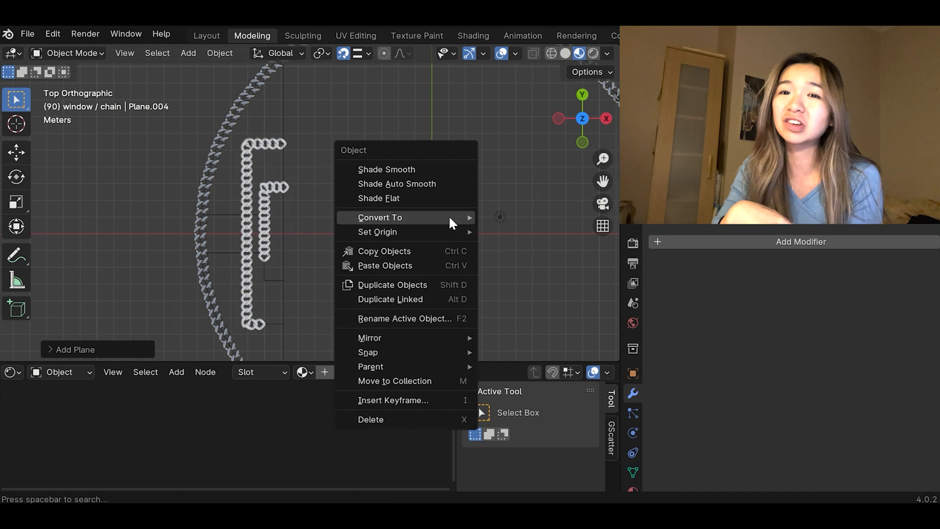
{"action": "mouse_move", "coordinate": [448, 216]}
{"action": "left_click", "coordinate": [514, 218]}
{"action": "key", "text": "ctrl+z"}
{"action": "key", "text": "ctrl+z"}
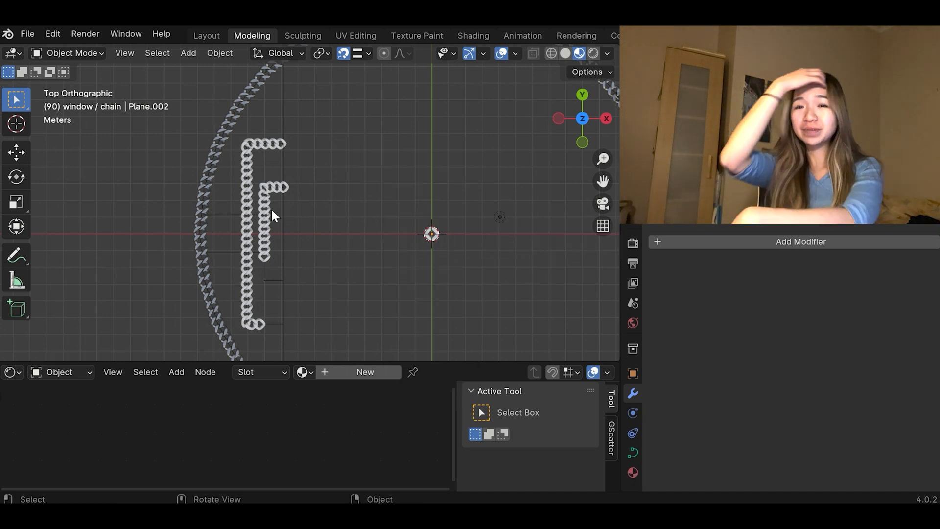
{"action": "scroll", "coordinate": [212, 195], "scroll_direction": "down", "scroll_amount": 2}
{"action": "scroll", "coordinate": [236, 231], "scroll_direction": "up", "scroll_amount": 4}
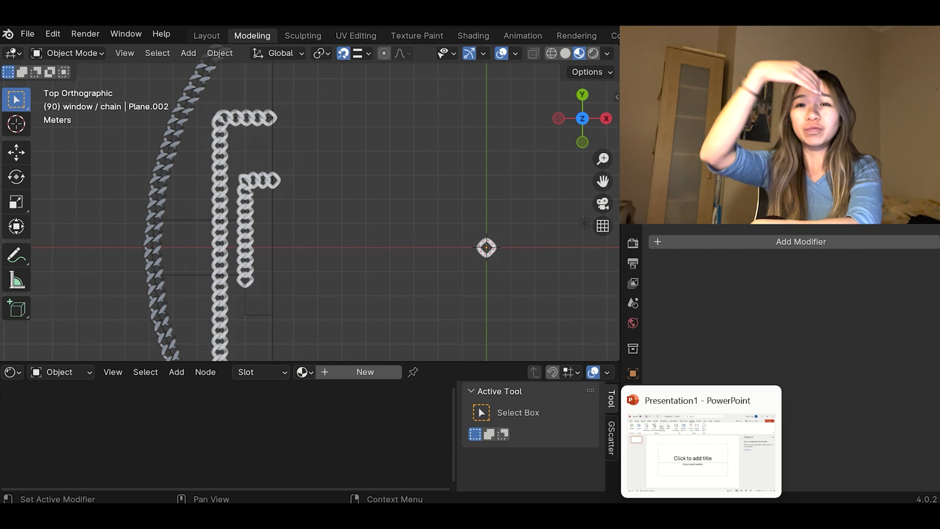
{"action": "scroll", "coordinate": [377, 213], "scroll_direction": "down", "scroll_amount": 2}
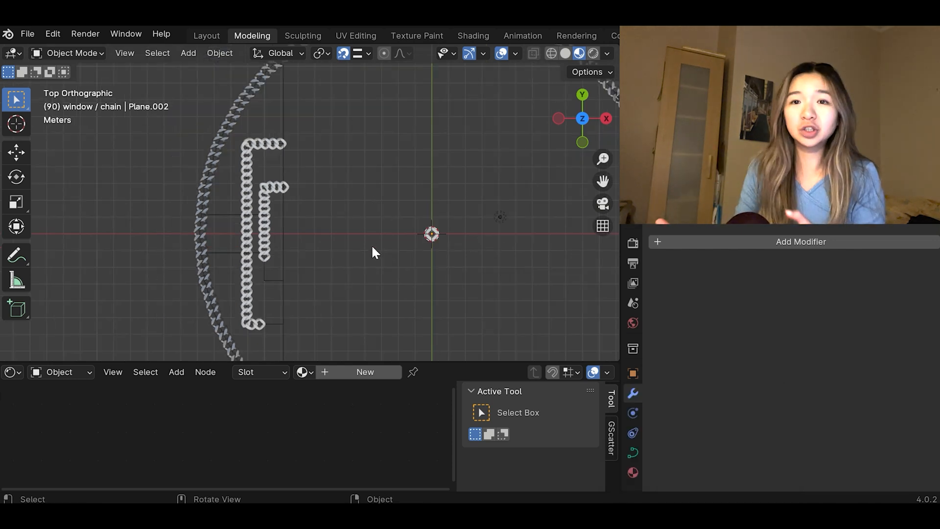
- Reveal the hidden objects to view the full scene in perspective, hide them again, and return to the top view
{"action": "middle_click_drag", "start_coordinate": [374, 252], "coordinate": [431, 161]}
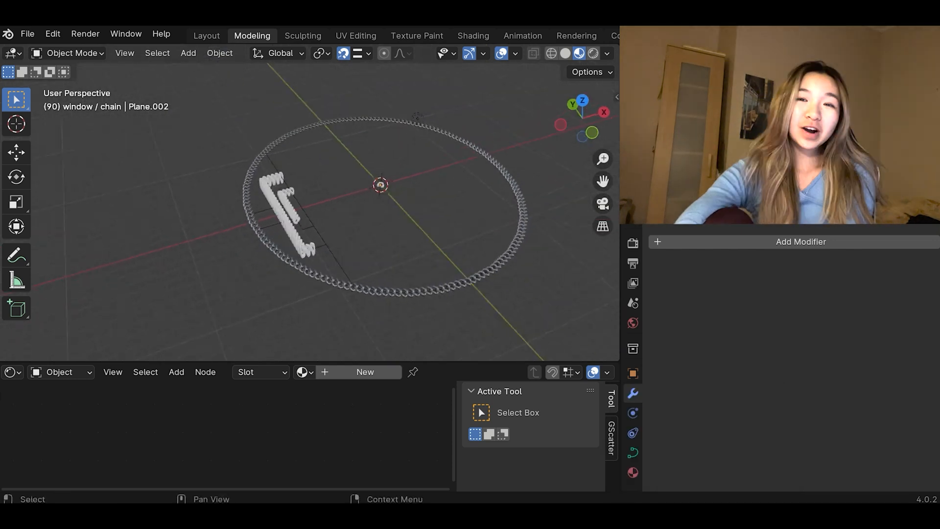
{"action": "key", "text": "alt+h"}
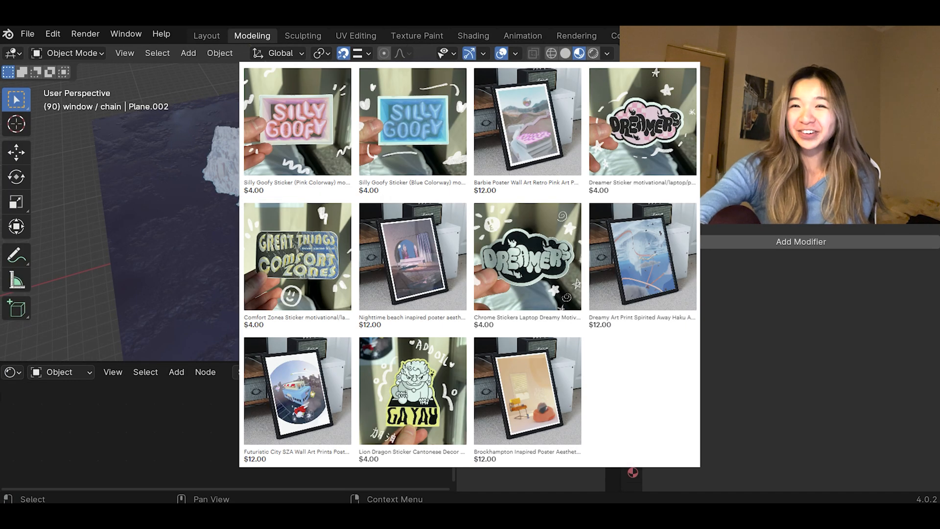
{"action": "key", "text": "shift+h"}
{"action": "middle_click_drag", "start_coordinate": [392, 210], "coordinate": [318, 215]}
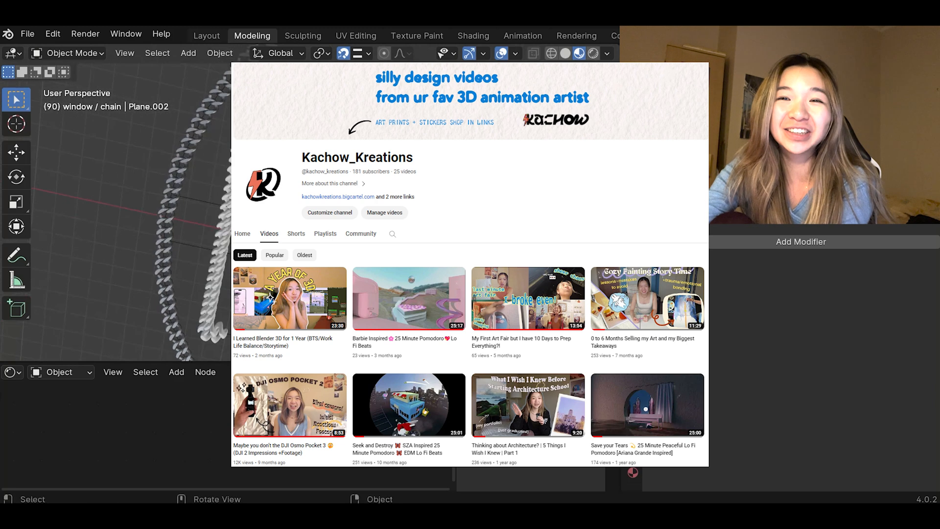
{"action": "key", "text": "KP_7"}
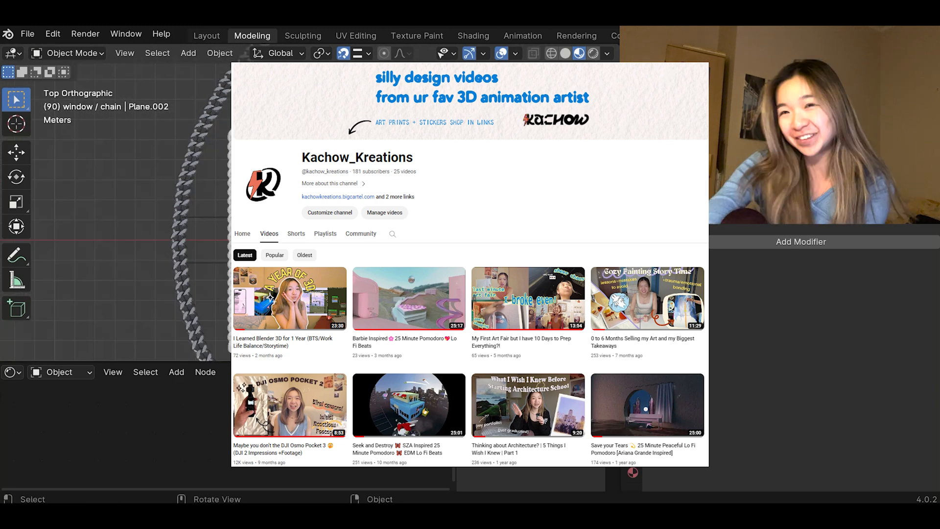